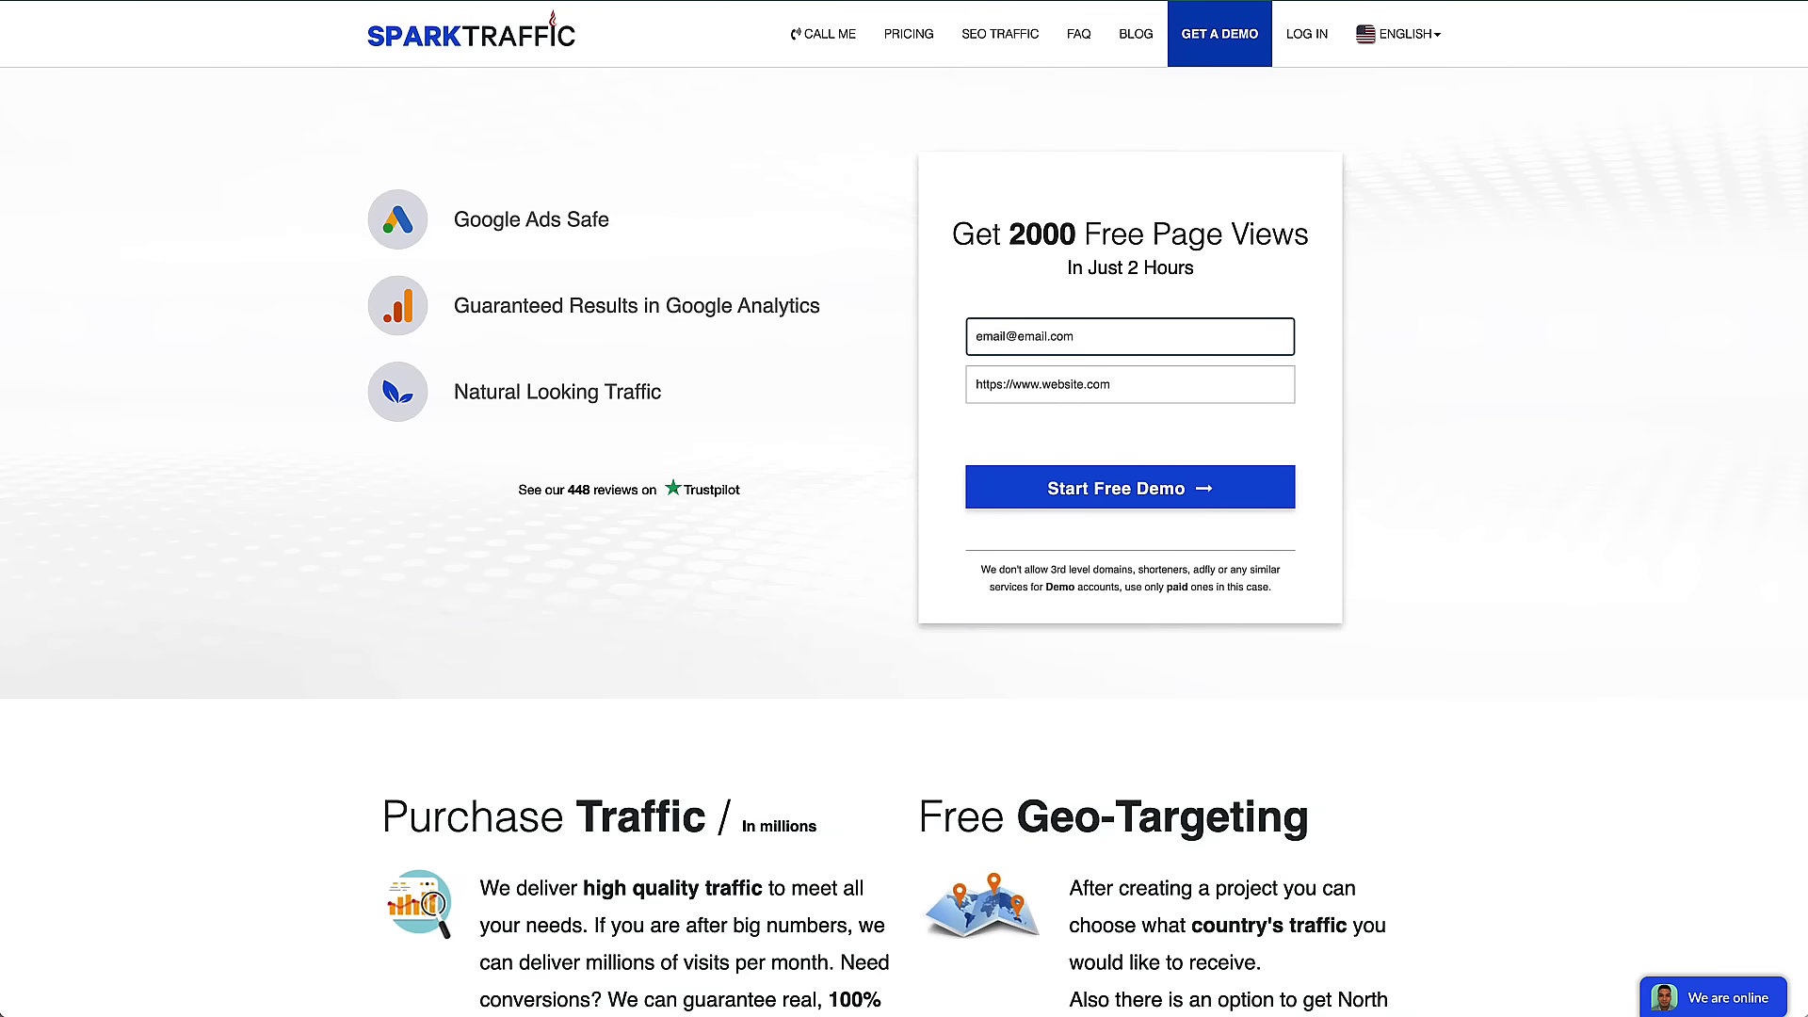
# Fill the demo form's website field with the suggested demo.sparktraffic.com address
pyautogui.click(1113, 383)
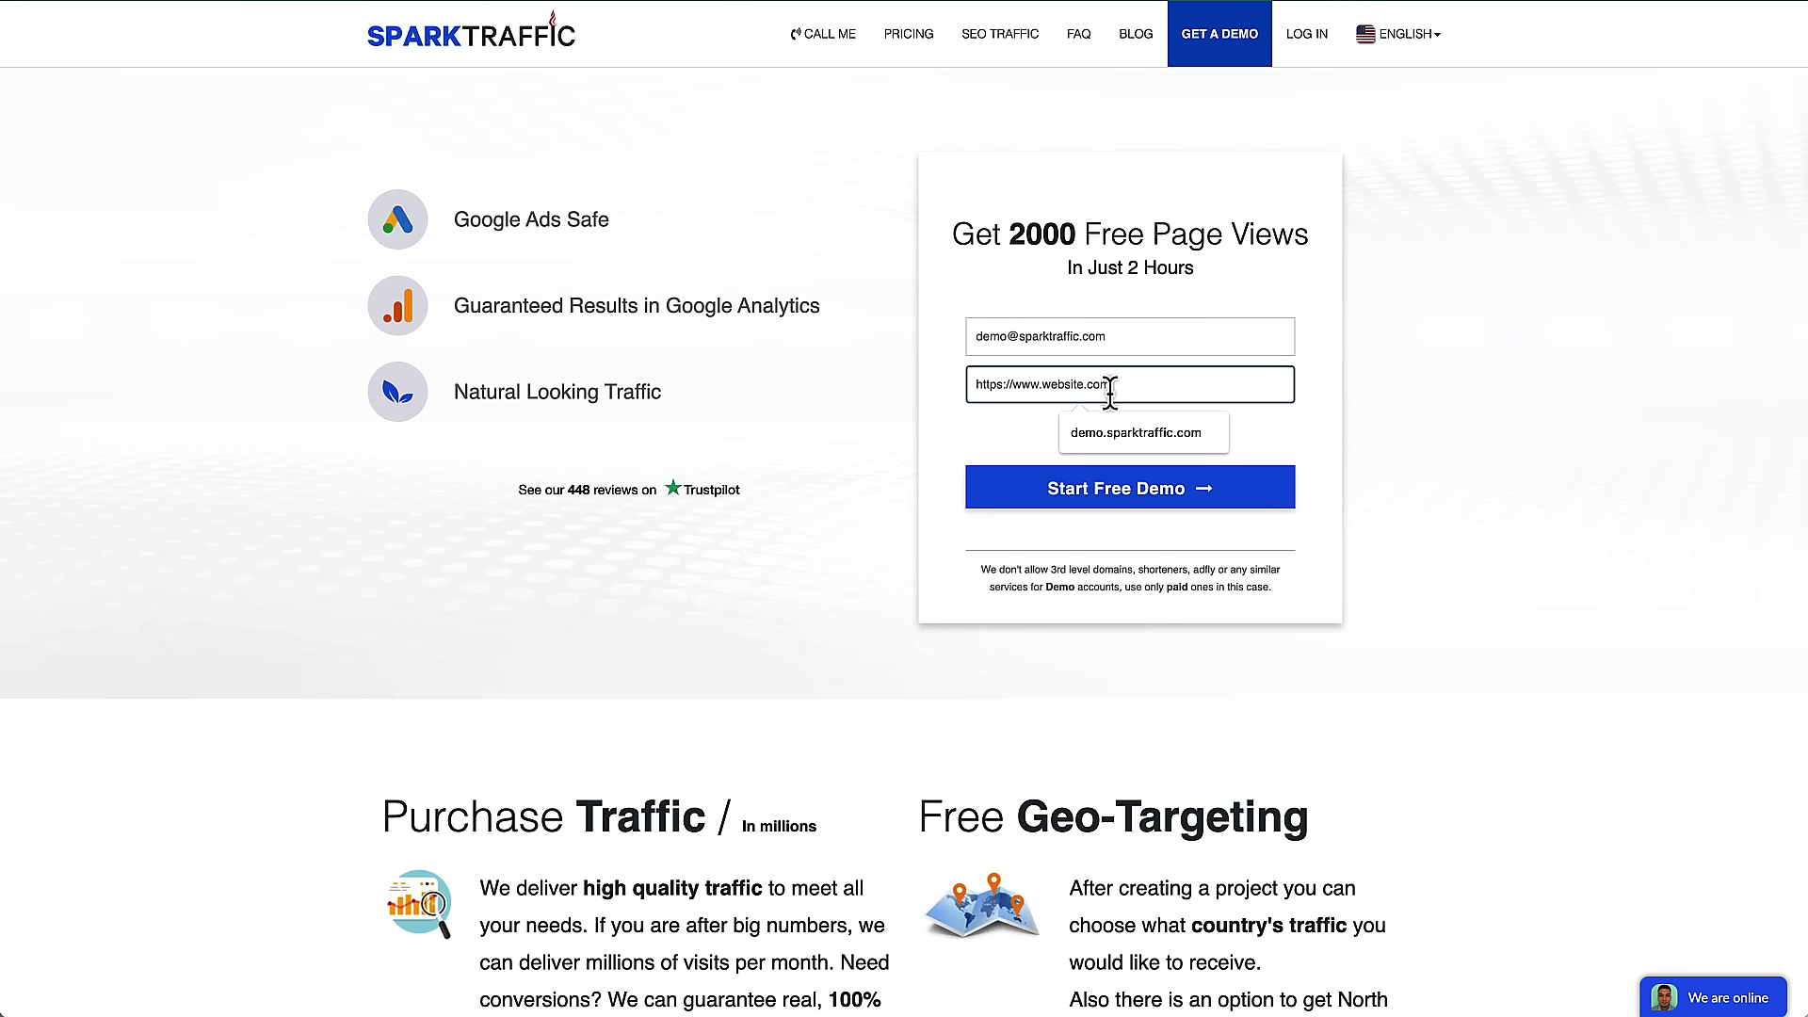
pyautogui.click(1115, 432)
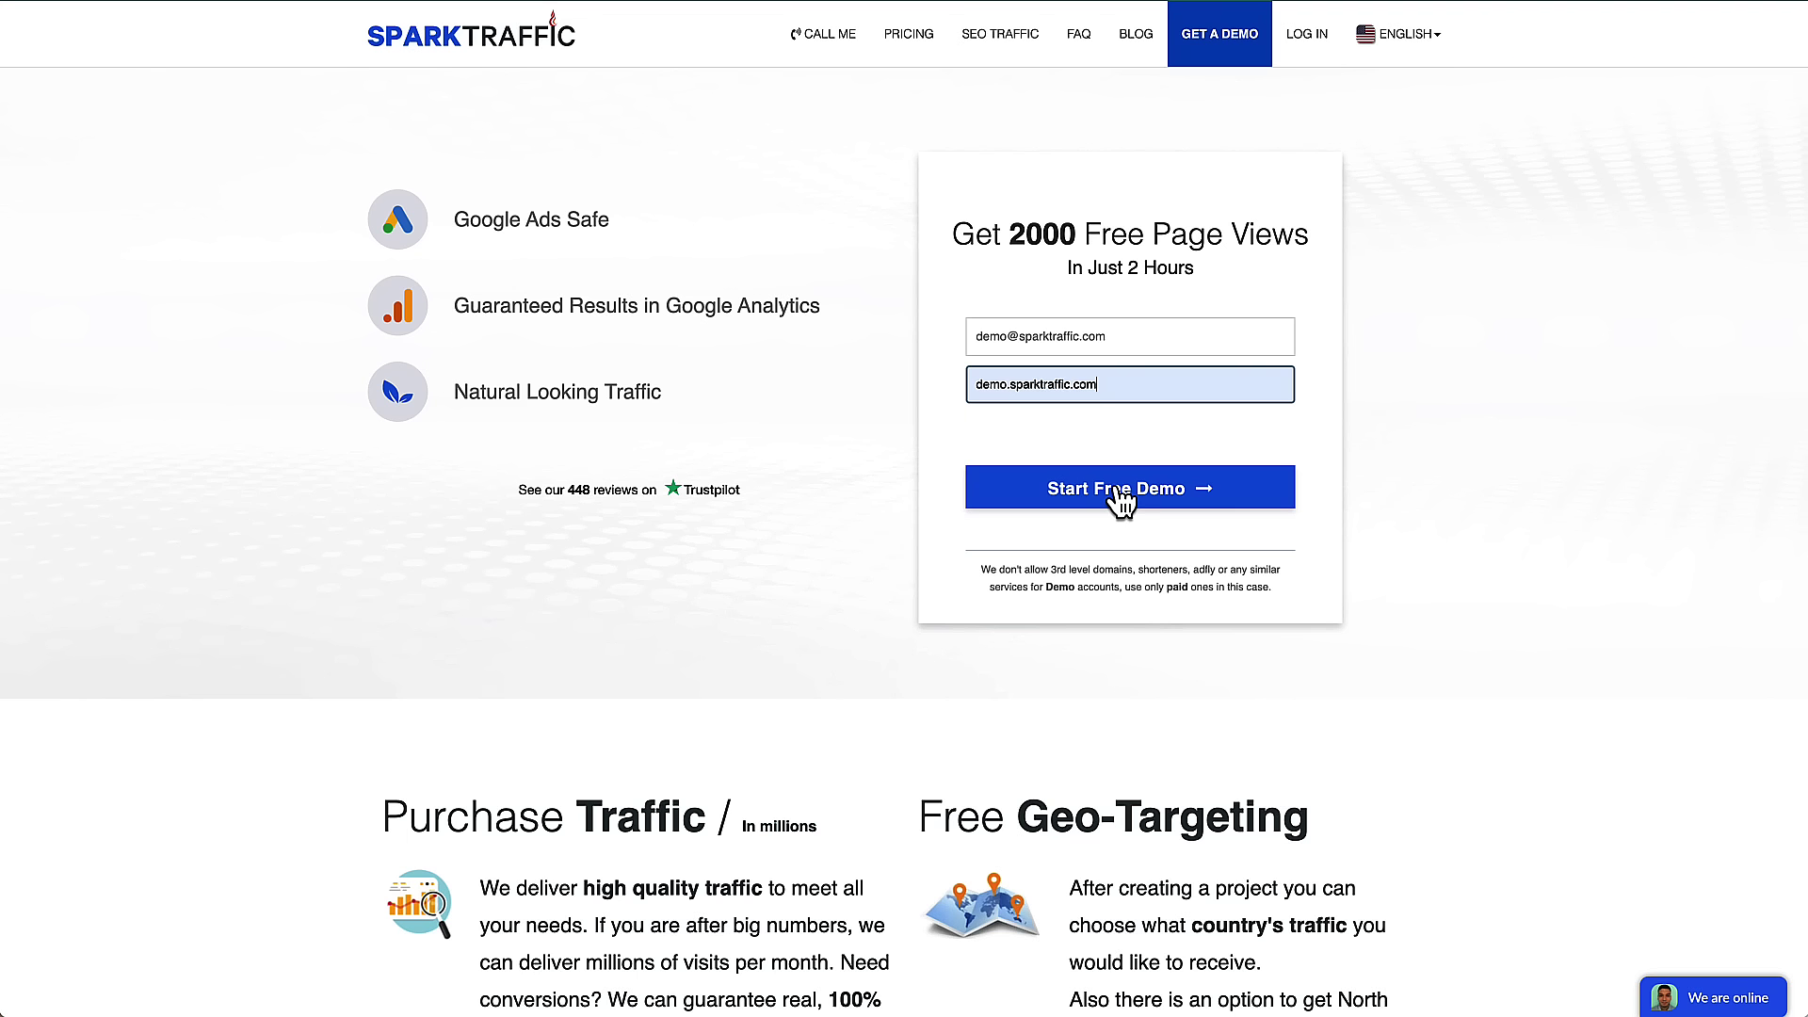
# Submit the free demo request to create the demo.sparktraffic.com Demo project
pyautogui.click(1123, 495)
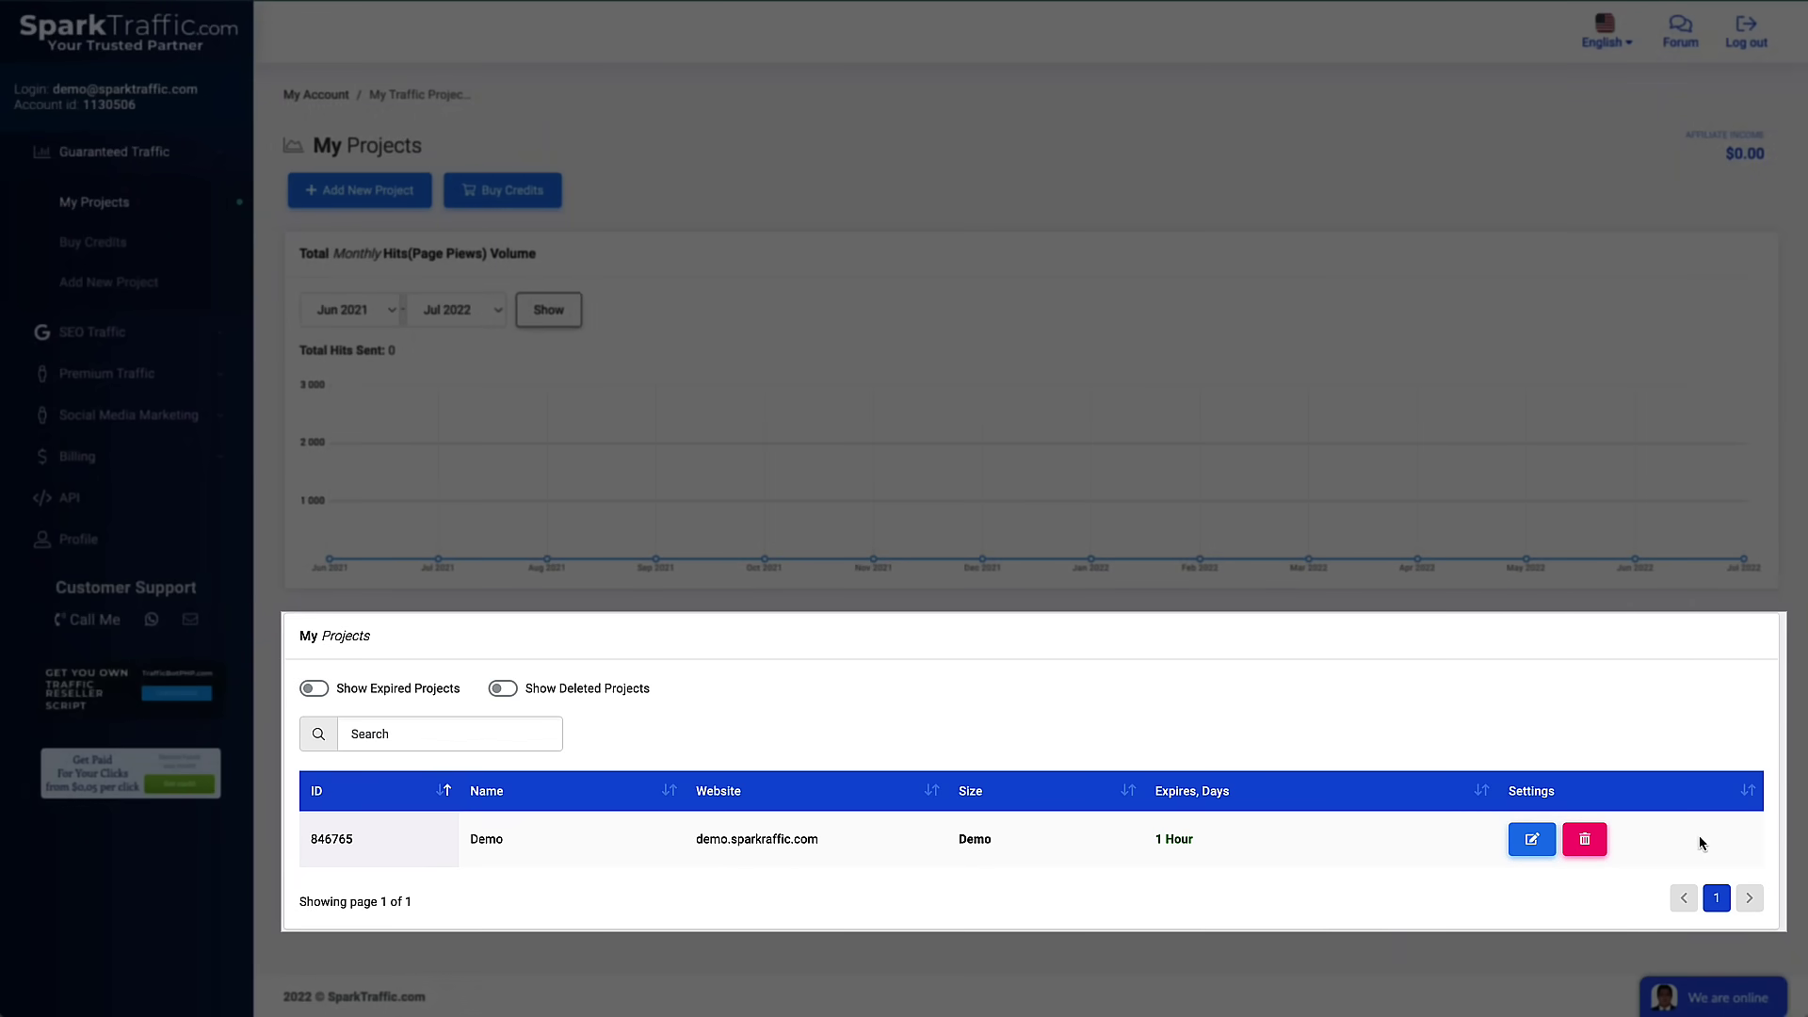
# Open the Demo project's settings to review 100% traffic speed and the July page-view graph
pyautogui.click(1533, 841)
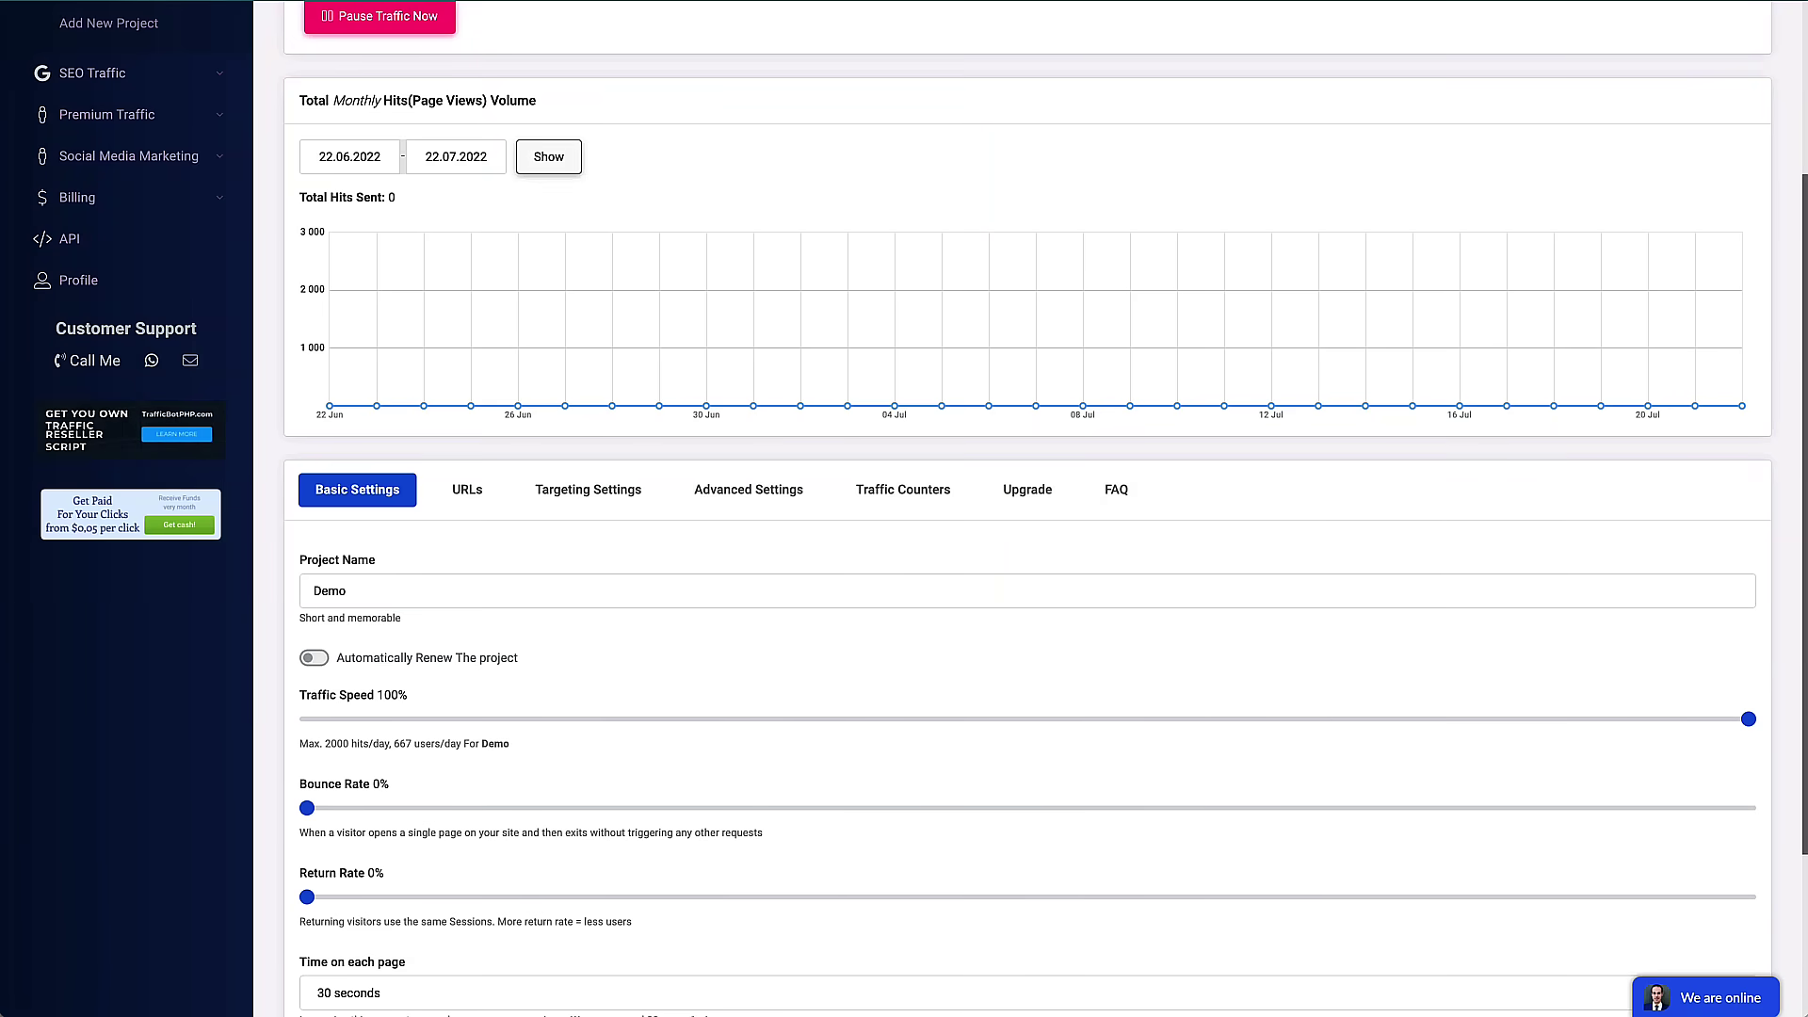